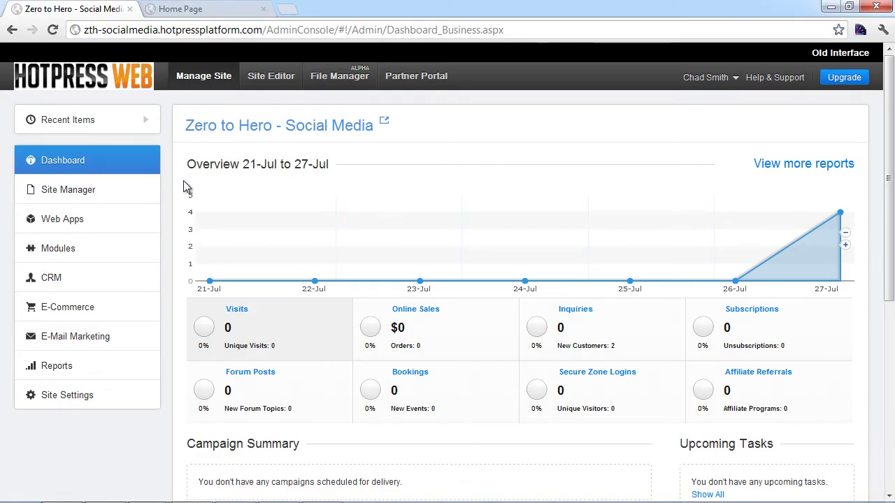
# - Review the site's existing blogs, followed by its list of RSS channels
pyautogui.click(68, 250)
pyautogui.click(56, 272)
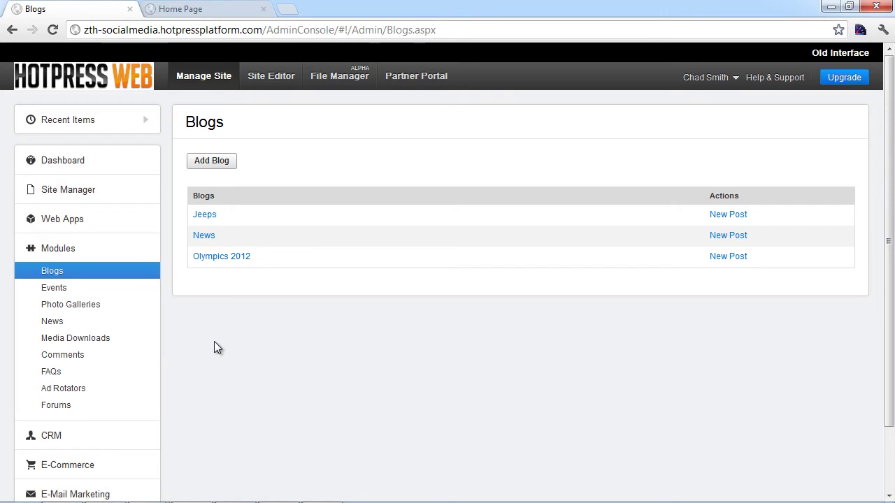
pyautogui.click(84, 251)
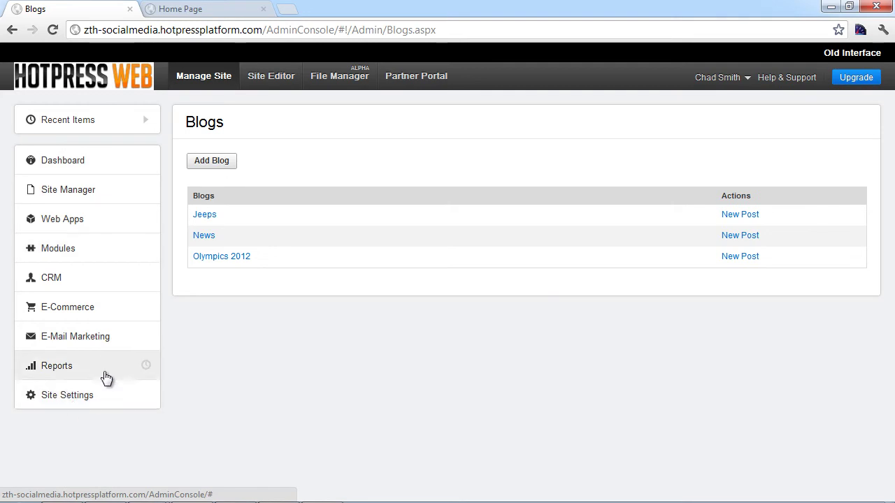
pyautogui.click(102, 399)
pyautogui.scroll(-2, 140, 409)
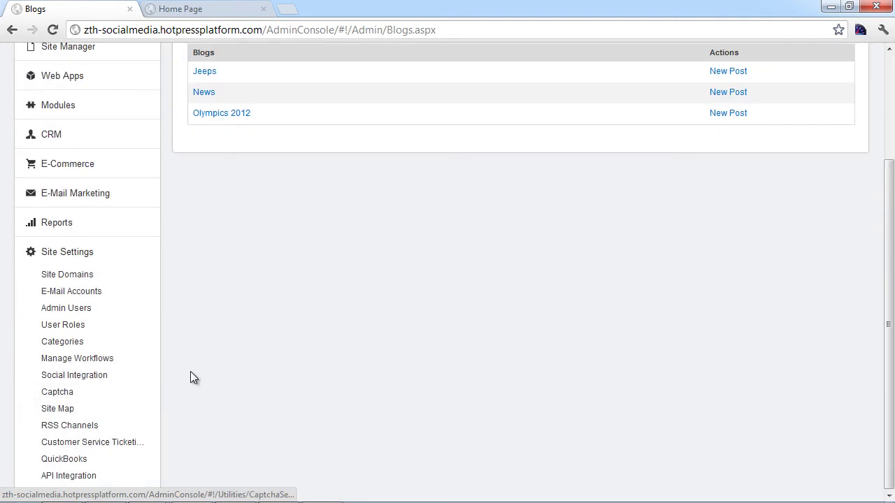
pyautogui.click(70, 427)
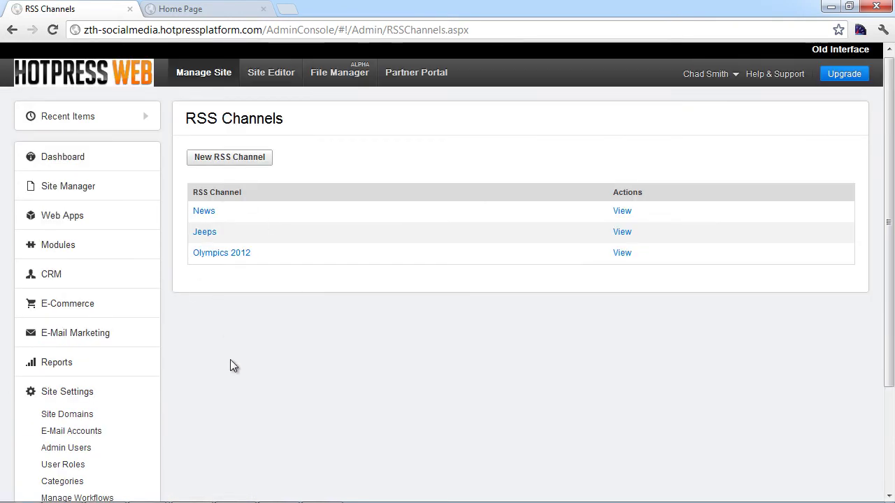
# - Create and save a blog named "NCAA Basketball" with the default template, leaving RSS syndication enabled in its extra options
pyautogui.click(98, 246)
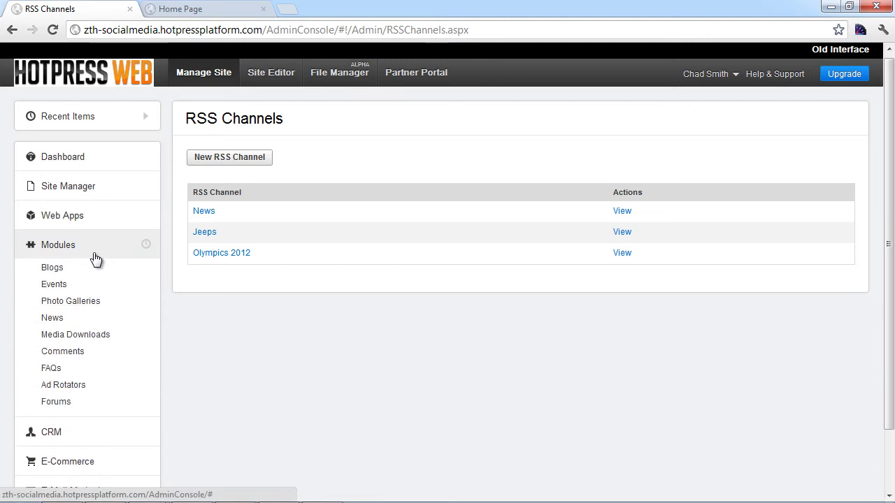
pyautogui.click(76, 275)
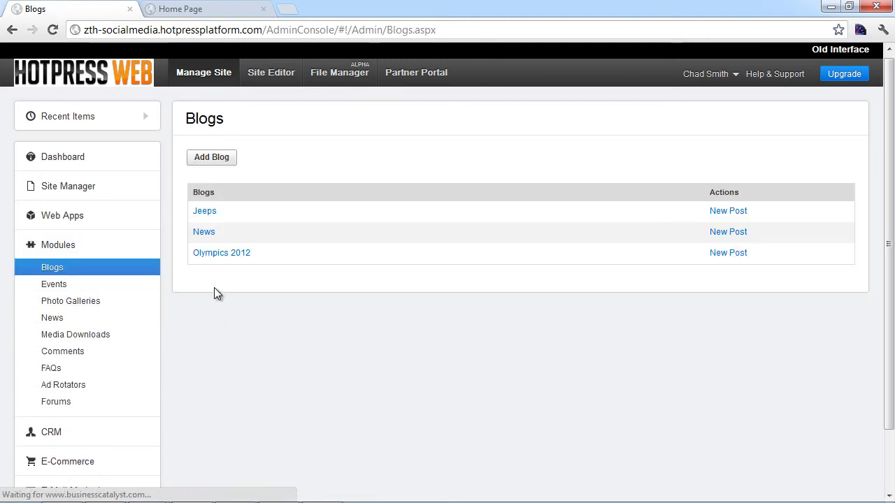
pyautogui.click(228, 166)
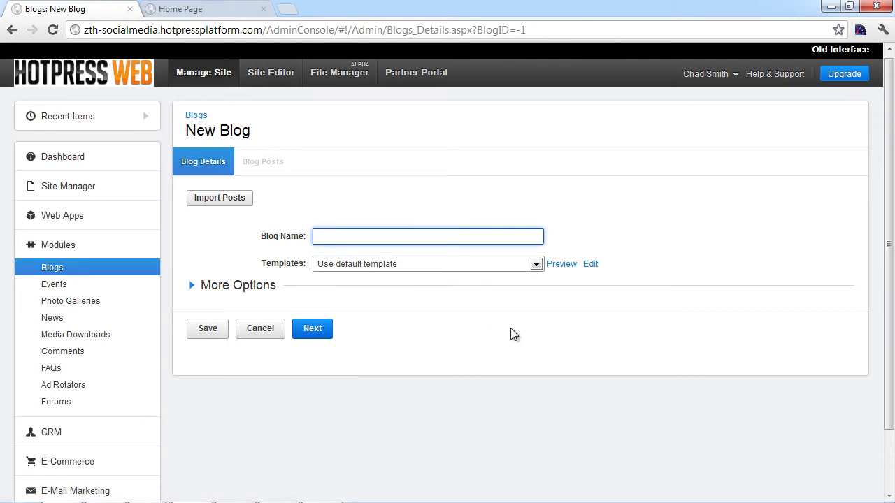
pyautogui.write('NCAA Basketball')
pyautogui.click(238, 286)
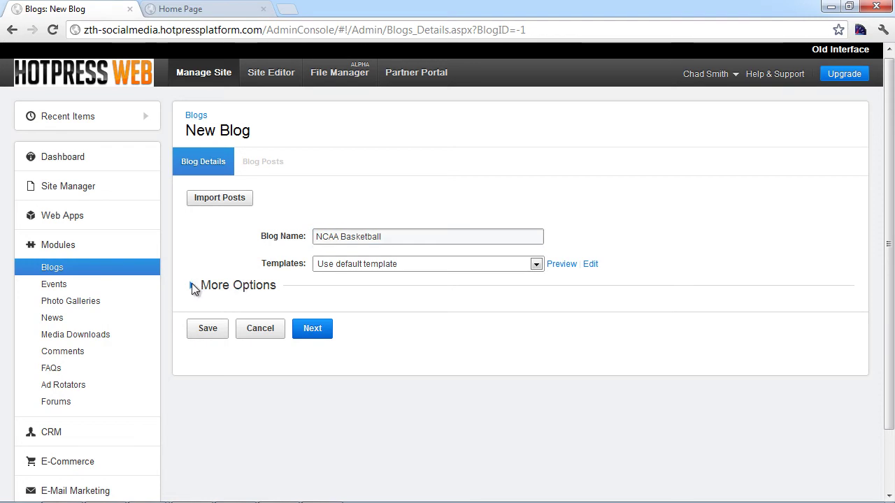
pyautogui.click(191, 286)
pyautogui.scroll(-2, 247, 315)
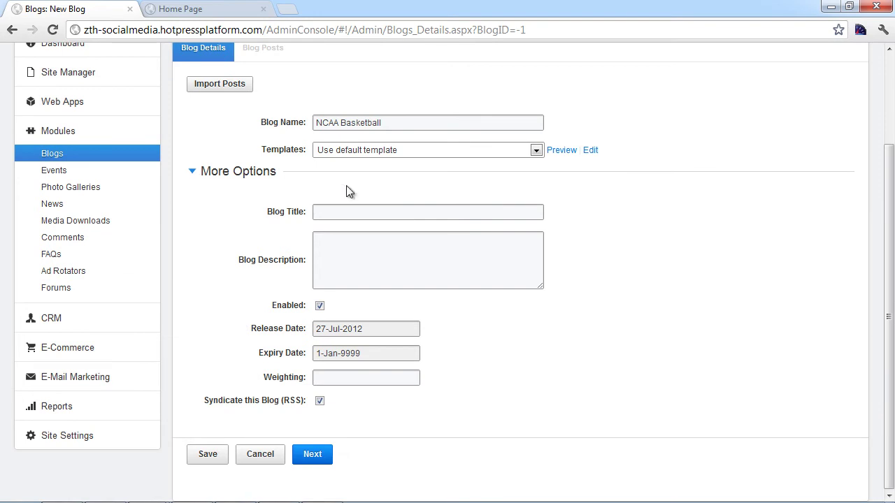
pyautogui.click(207, 456)
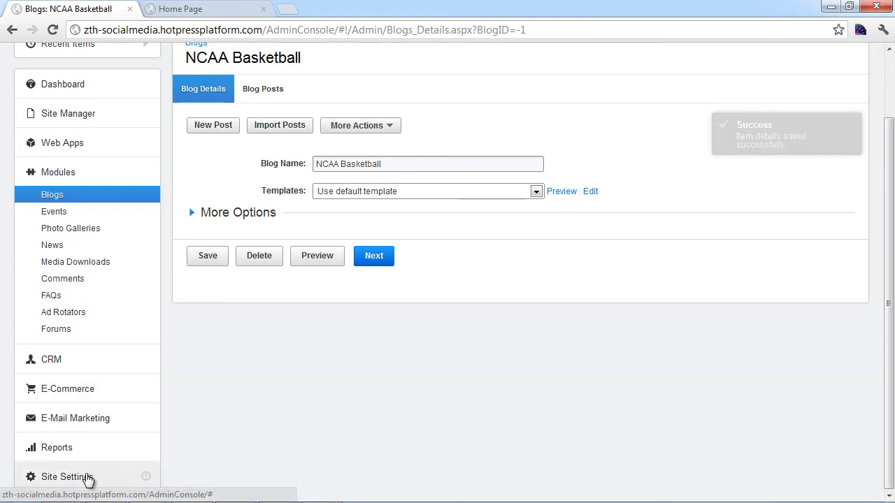
# - Check the site's RSS channel list for a channel belonging to the NCAA Basketball blog
pyautogui.click(67, 476)
pyautogui.scroll(-1, 111, 411)
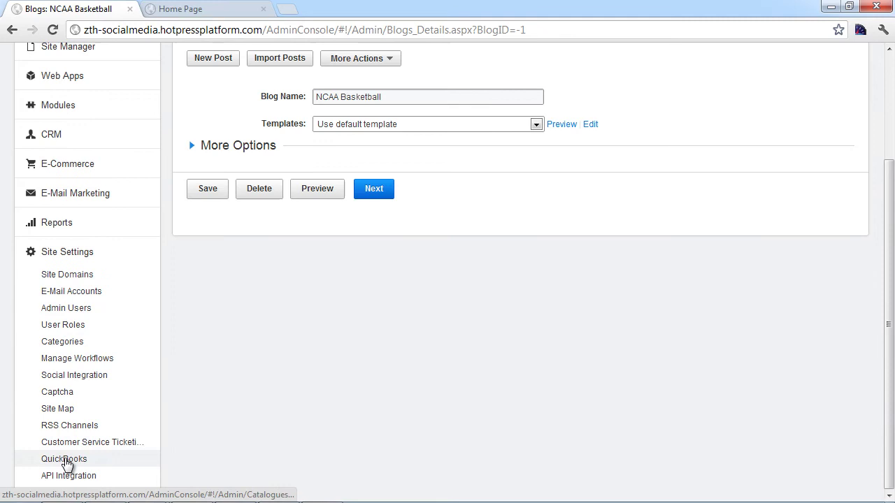
pyautogui.click(89, 426)
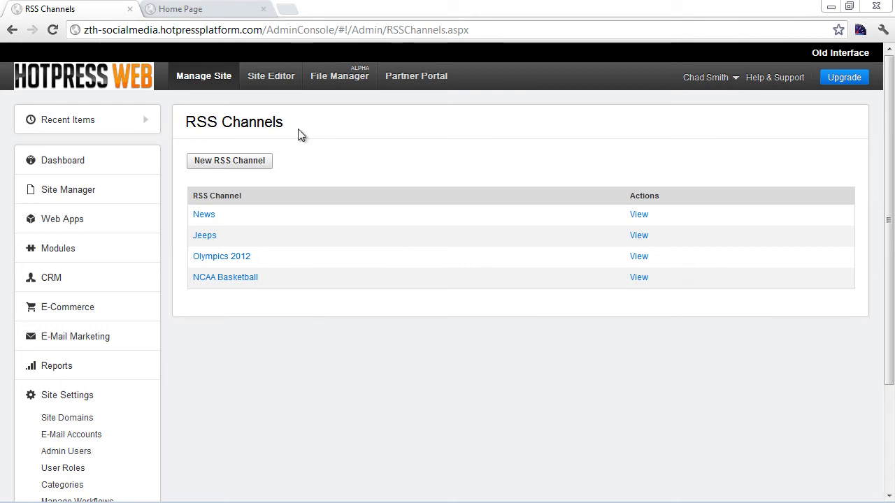
# - Open the Olympics 2012 RSS channel's details and set its update frequency to "Wildfire!"
pyautogui.click(643, 257)
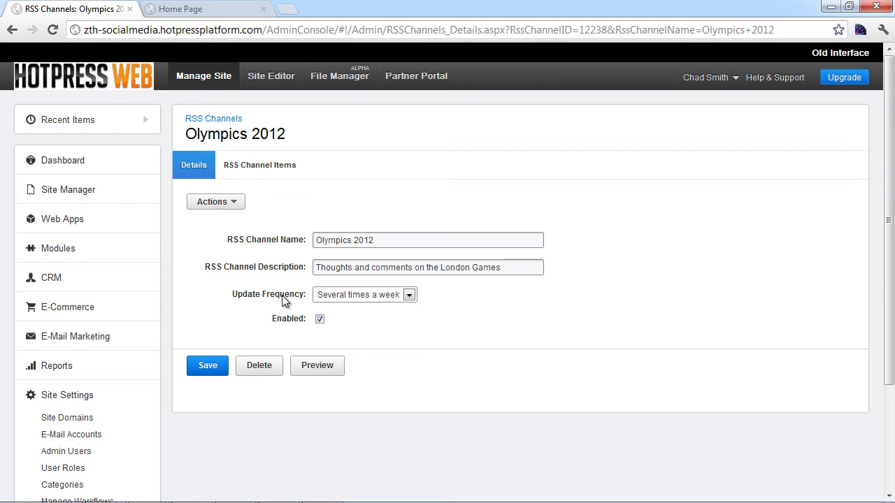
pyautogui.click(409, 295)
pyautogui.click(369, 309)
pyautogui.click(408, 296)
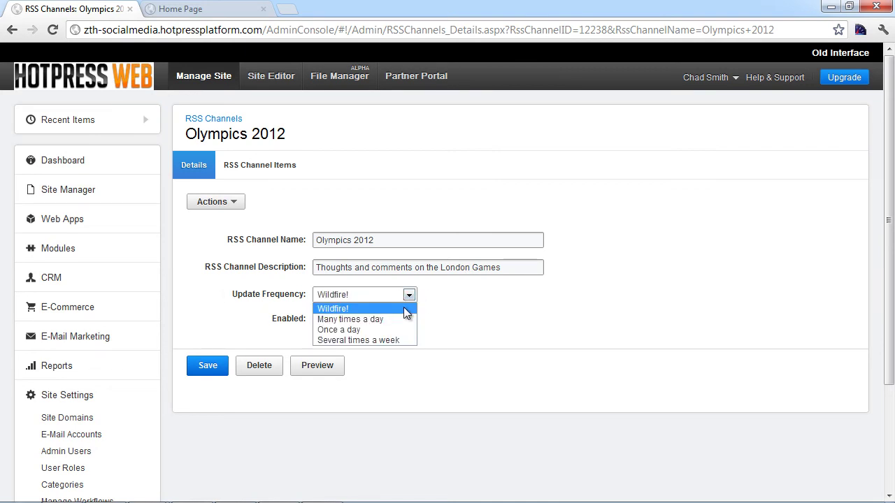
pyautogui.click(406, 309)
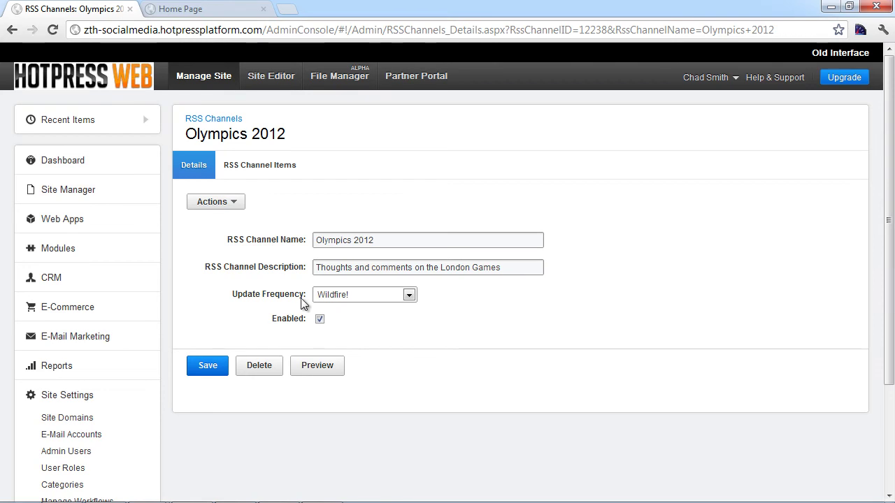
# - Try the Olympics 2012 channel's actions for adding RSS channels to a web page and getting the RSS HTML code
pyautogui.click(222, 203)
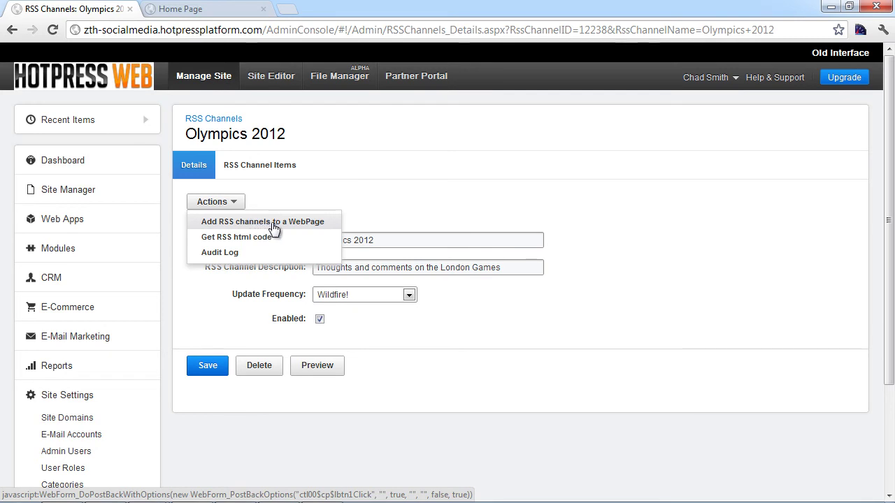
pyautogui.click(277, 224)
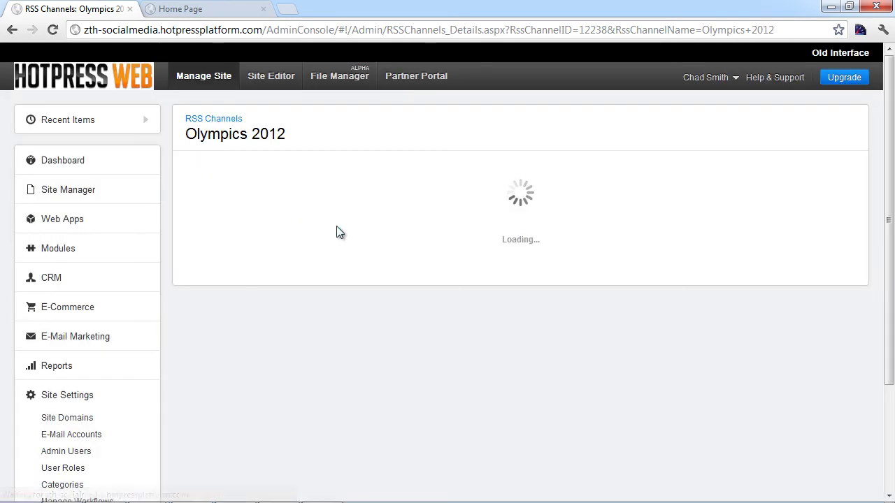
pyautogui.click(218, 203)
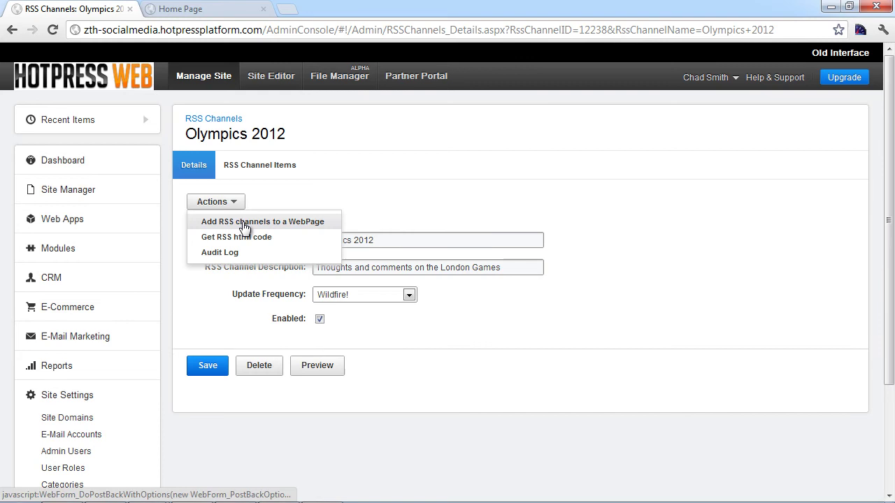
pyautogui.click(244, 222)
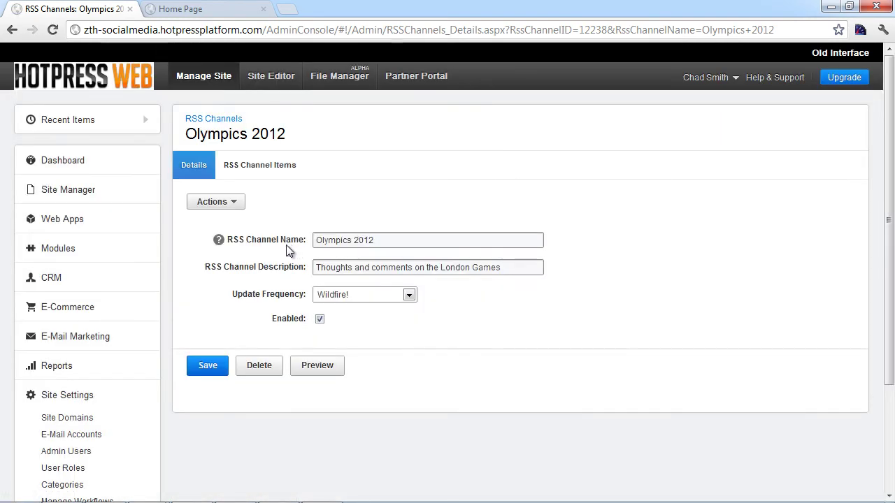
pyautogui.click(238, 204)
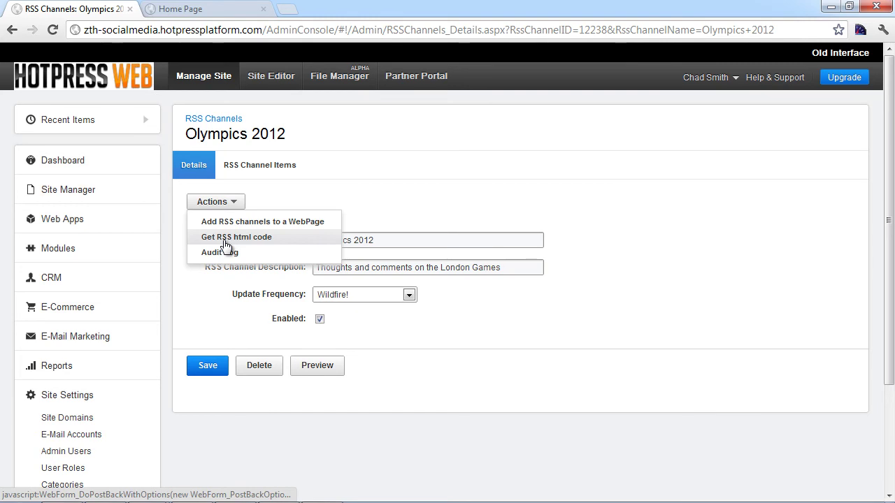
pyautogui.click(242, 242)
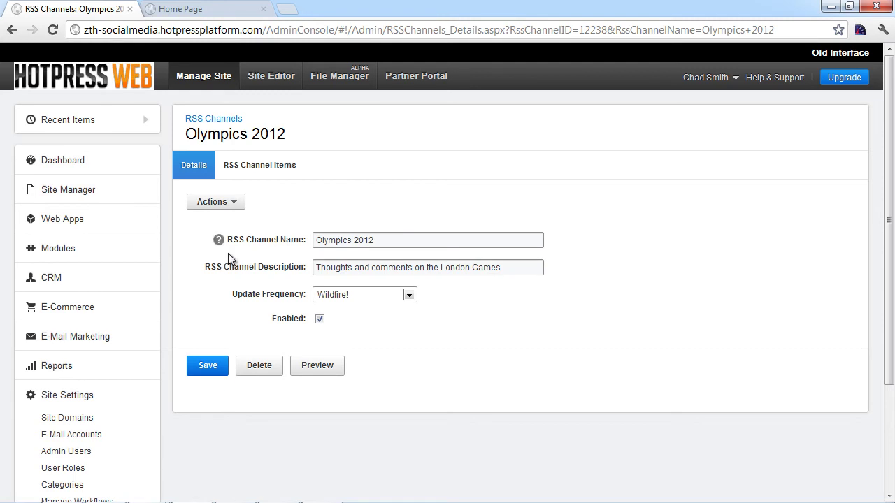
# - Start a new web page and name it "RSS Page"
pyautogui.scroll(-1, 225, 256)
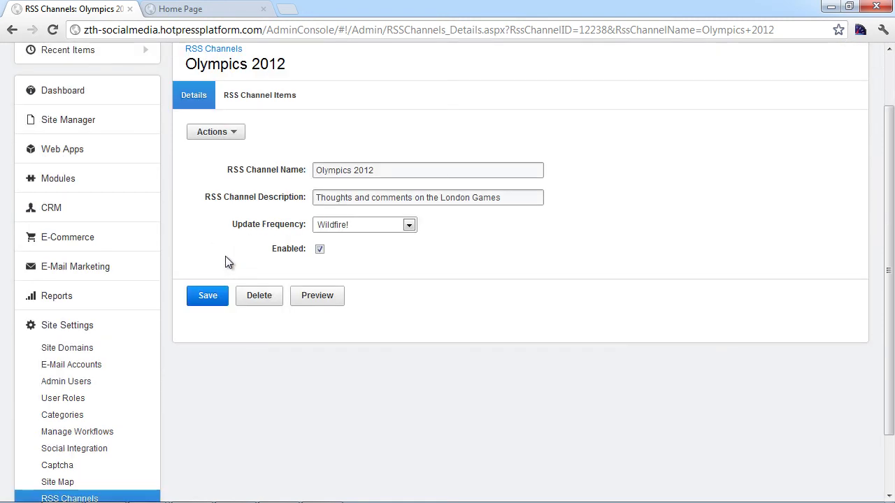
pyautogui.click(94, 119)
pyautogui.click(146, 121)
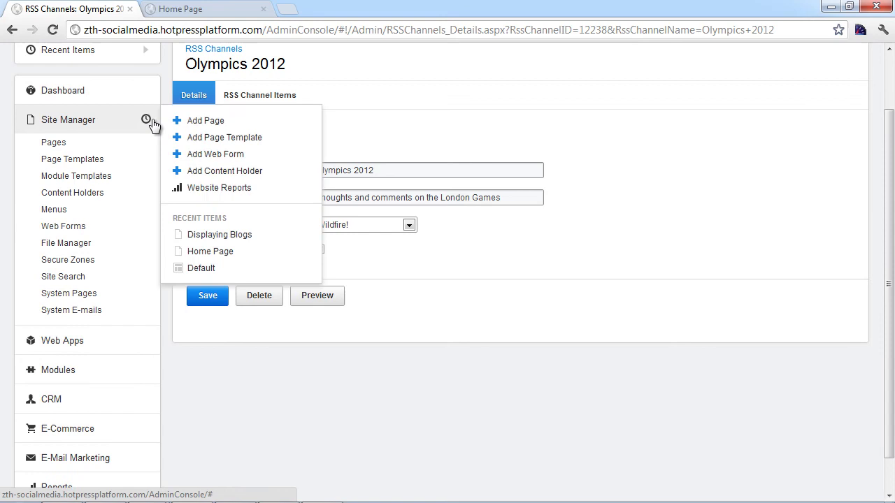
pyautogui.click(186, 120)
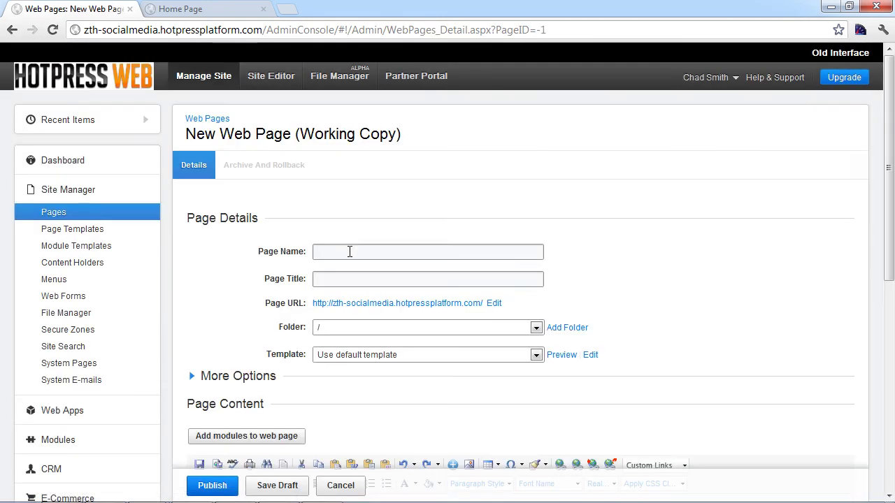
pyautogui.click(351, 251)
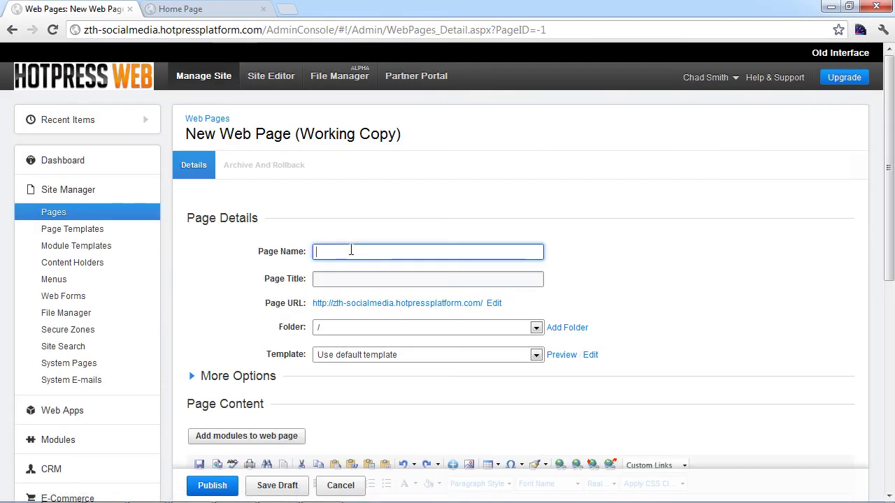
pyautogui.write('RSS Page')
# - Insert an RSS Channels module into the page content that displays the link for the specific channel Olympics 2012
pyautogui.scroll(-3, 260, 235)
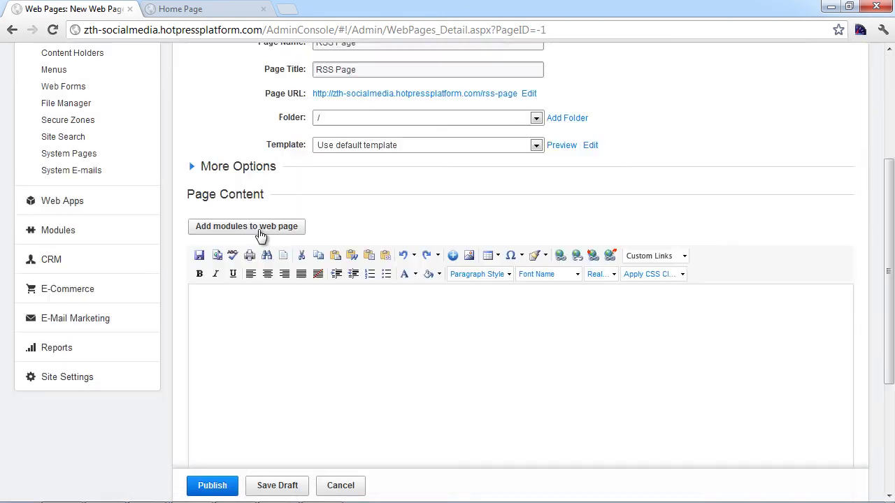
pyautogui.click(260, 235)
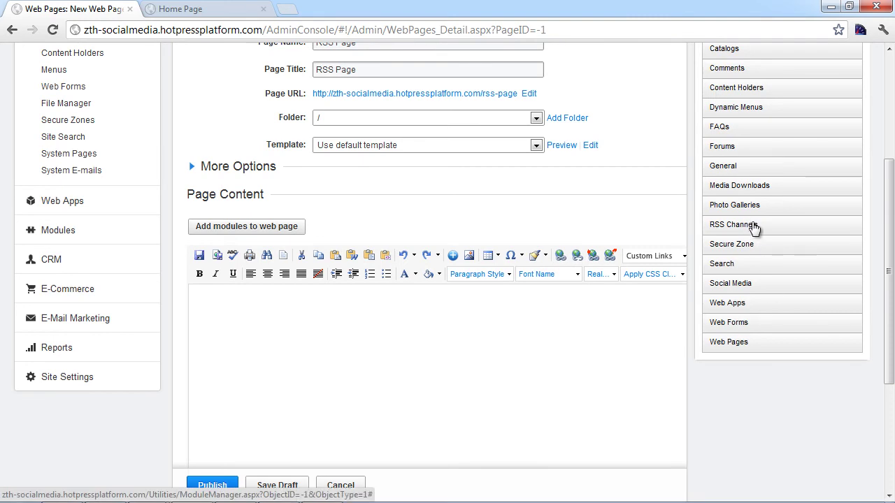
pyautogui.click(755, 226)
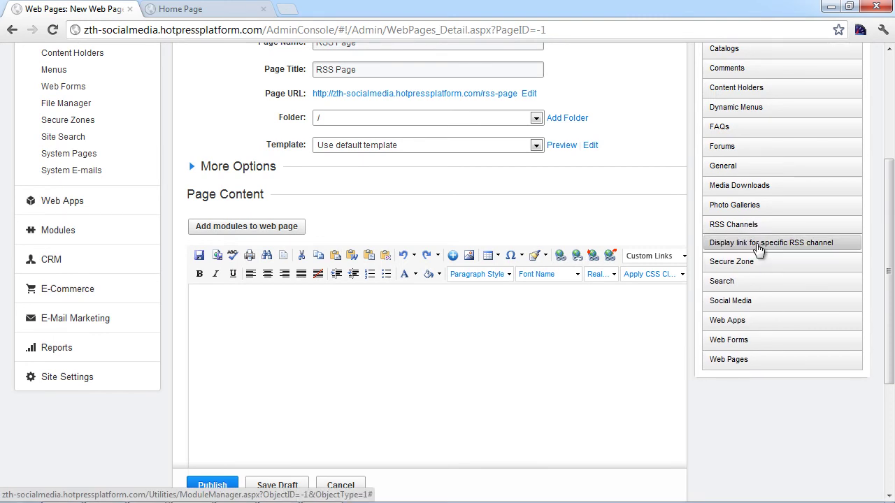
pyautogui.click(759, 245)
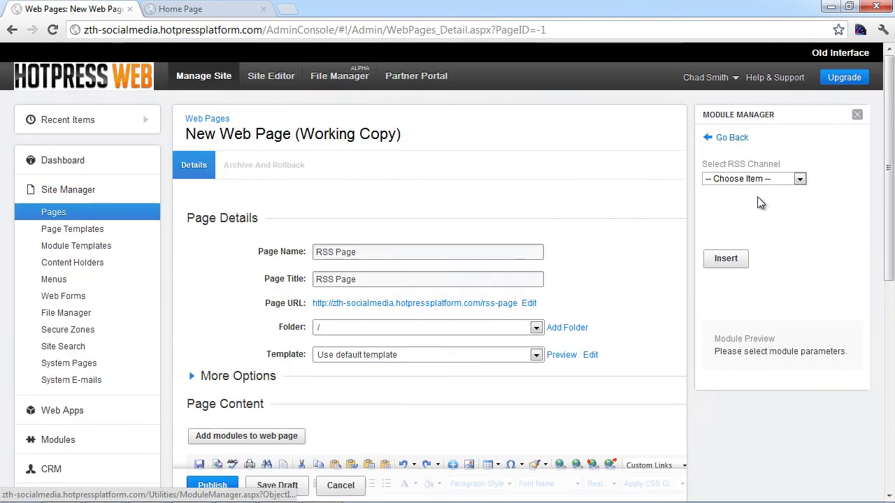
pyautogui.click(760, 179)
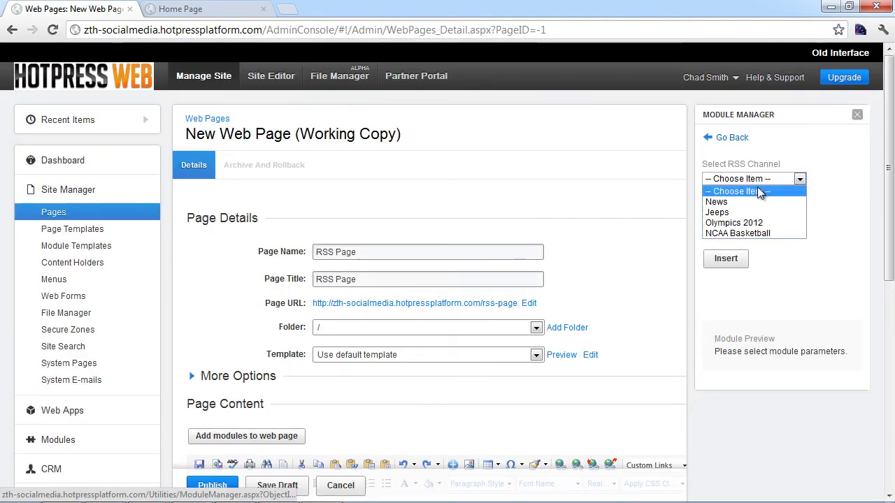
pyautogui.click(762, 225)
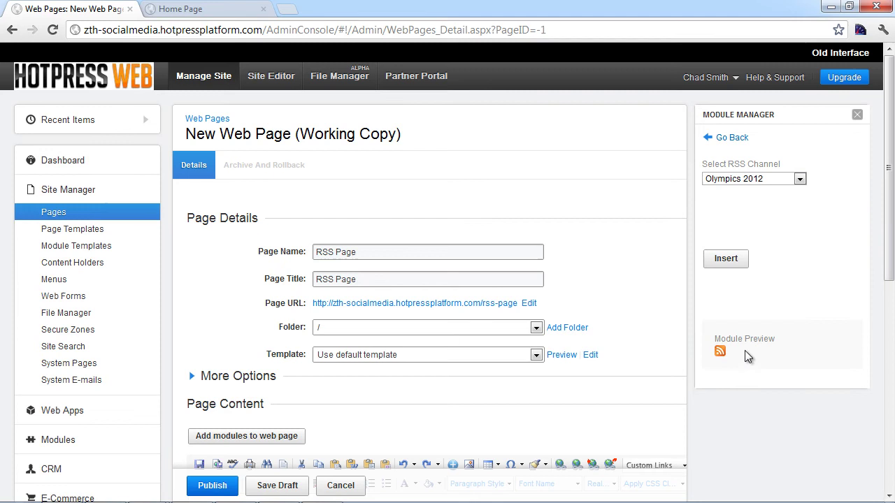
pyautogui.click(728, 268)
# - Examine the HTML source of the inserted RSS link in the page content, including its href address and image tag
pyautogui.scroll(-3, 695, 274)
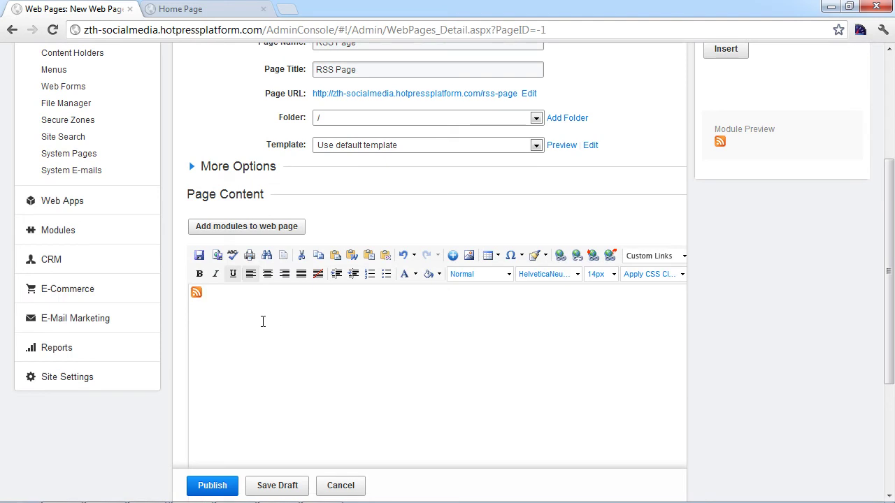
pyautogui.scroll(-2, 280, 325)
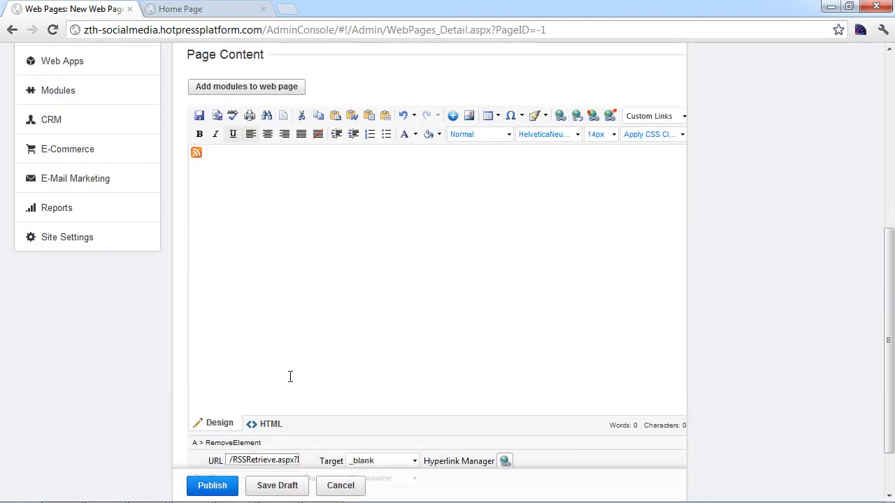
pyautogui.click(266, 424)
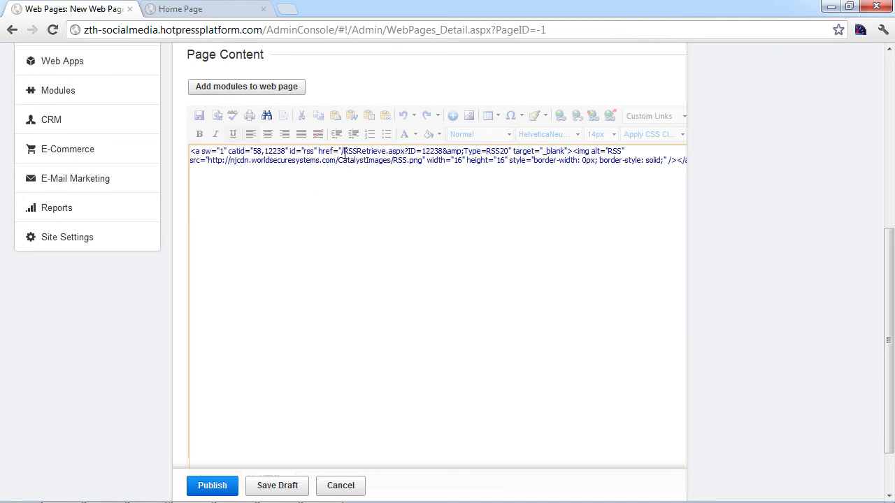
pyautogui.moveTo(342, 151); pyautogui.dragTo(439, 149)
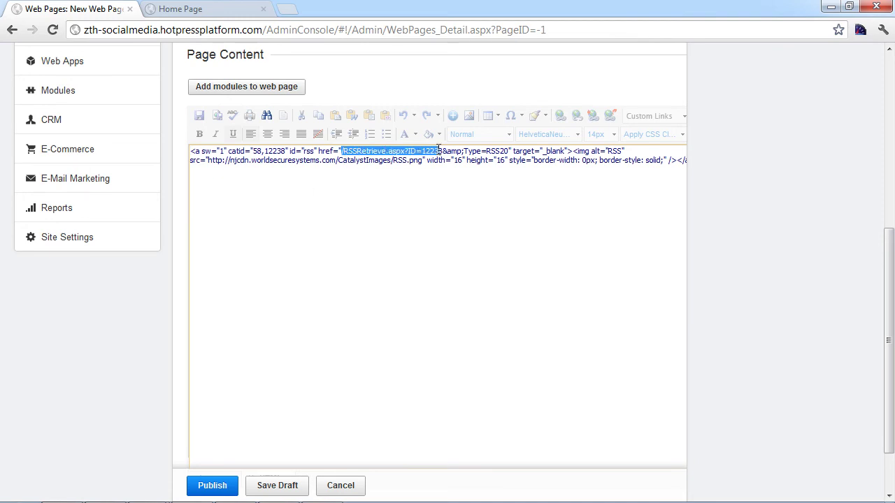
pyautogui.click(468, 219)
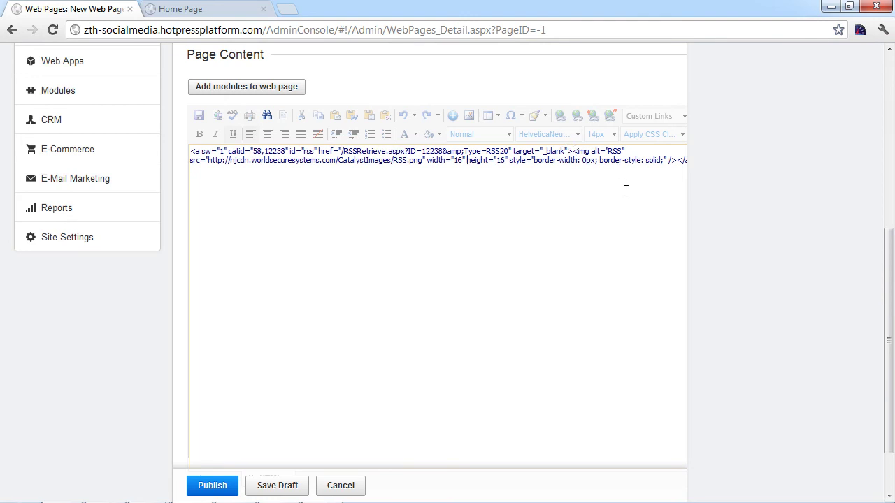
pyautogui.moveTo(576, 151); pyautogui.dragTo(675, 162)
pyautogui.click(356, 280)
pyautogui.moveTo(342, 152); pyautogui.dragTo(506, 151)
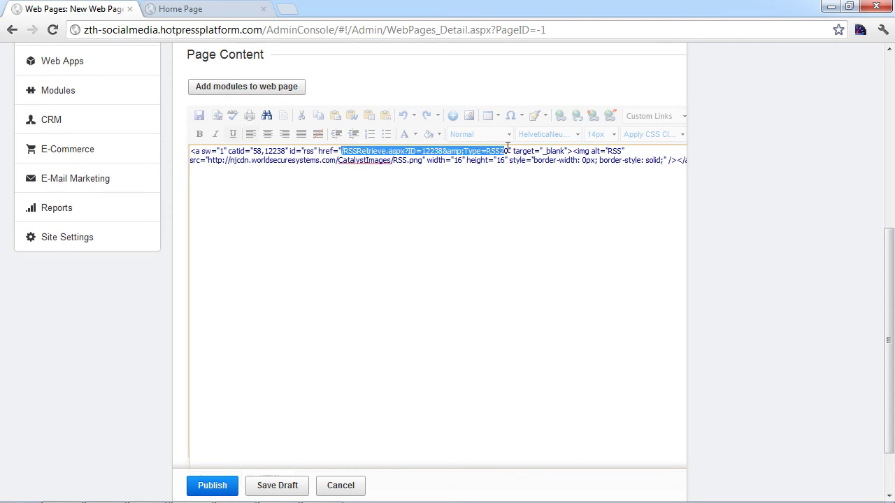
pyautogui.click(482, 195)
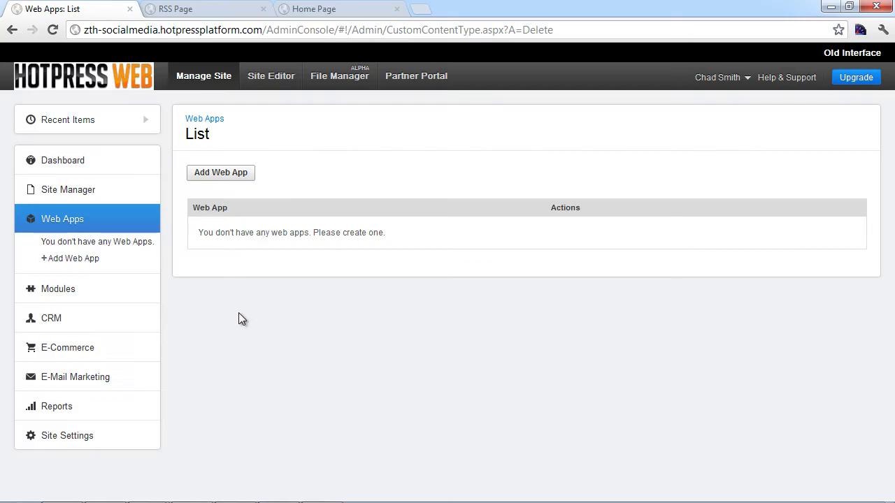
# - Open the site's list of RSS channels and look for the Events channel
pyautogui.click(79, 435)
pyautogui.scroll(-2, 91, 430)
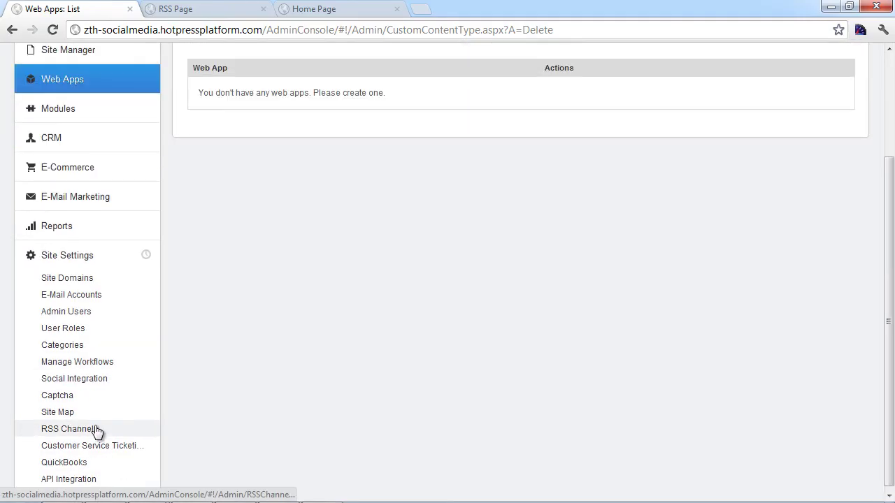
pyautogui.click(78, 429)
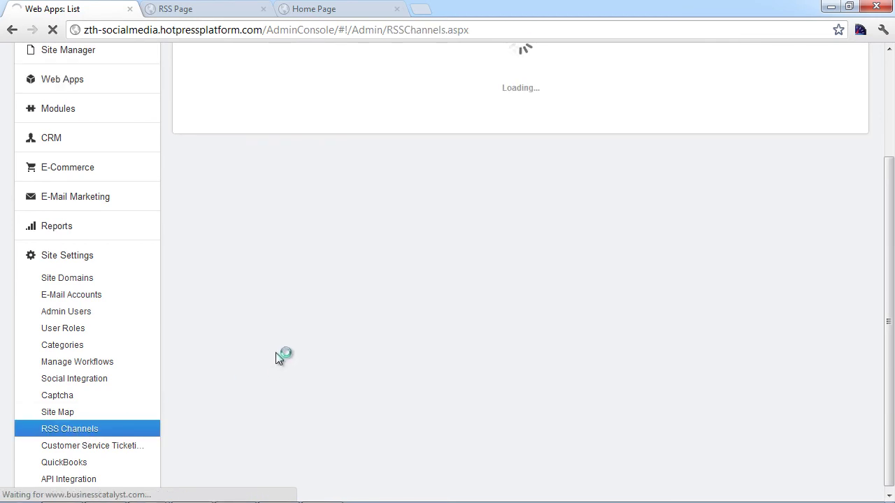
pyautogui.scroll(1, 218, 178)
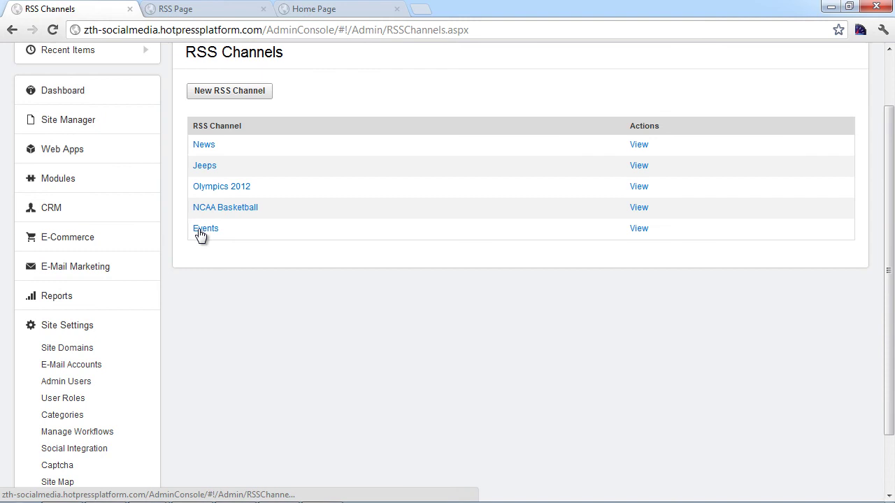
# - Create a new web app named "Events" with the default details and save it
pyautogui.click(96, 151)
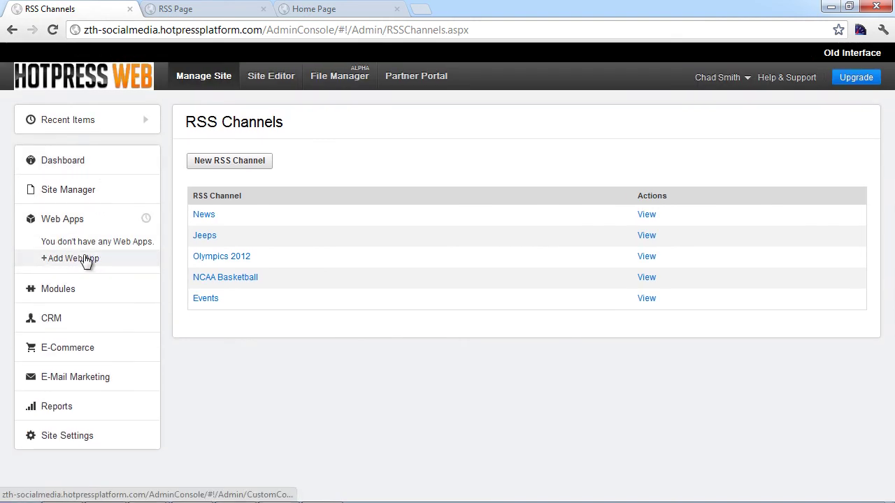
pyautogui.click(90, 259)
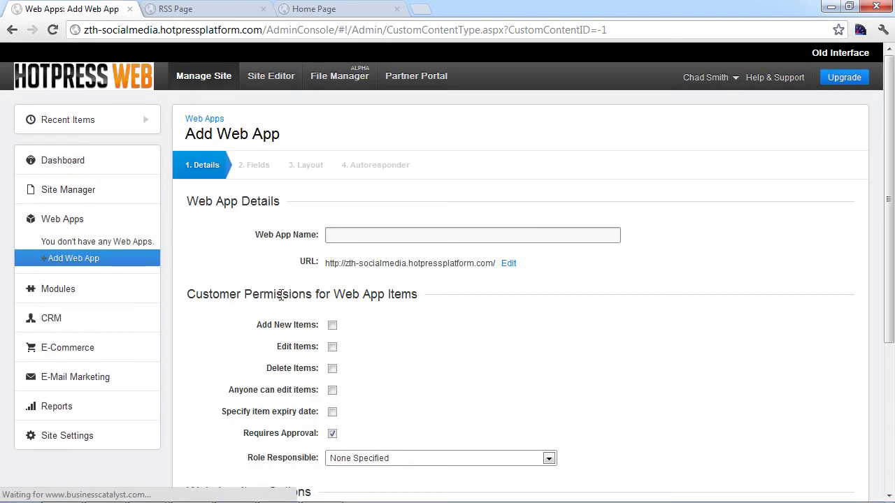
pyautogui.click(354, 236)
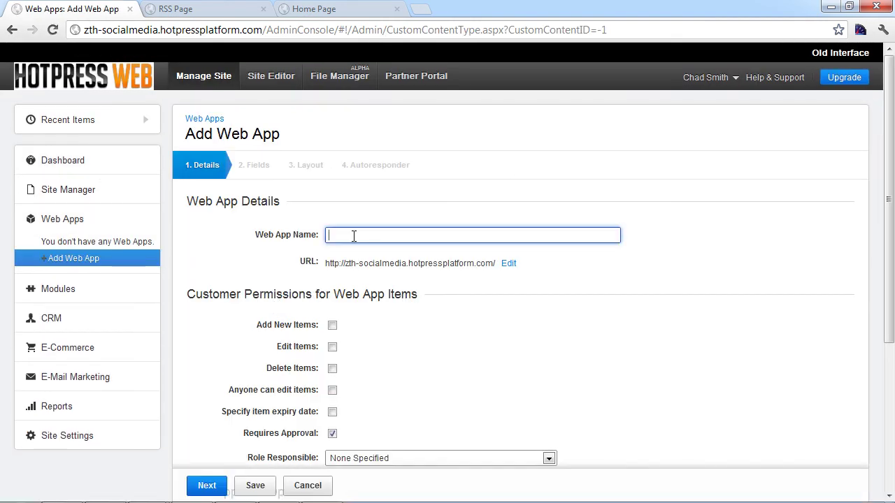
pyautogui.write('Events')
pyautogui.scroll(-2, 408, 421)
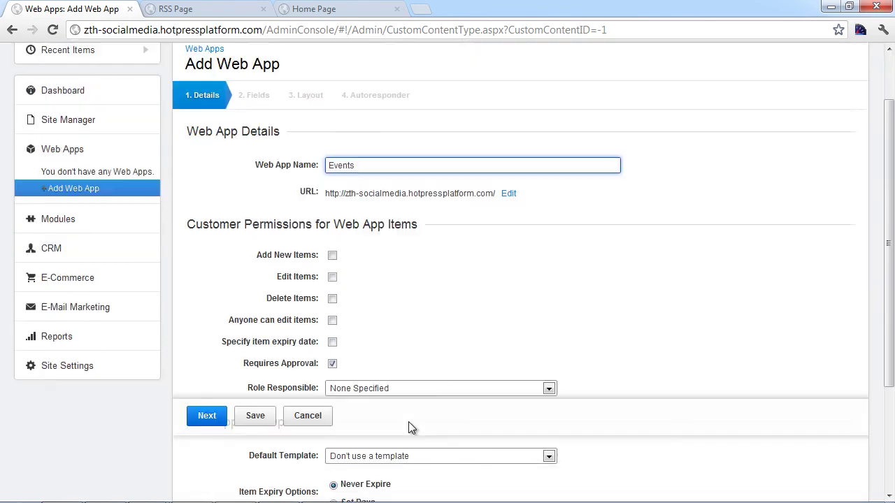
pyautogui.click(204, 487)
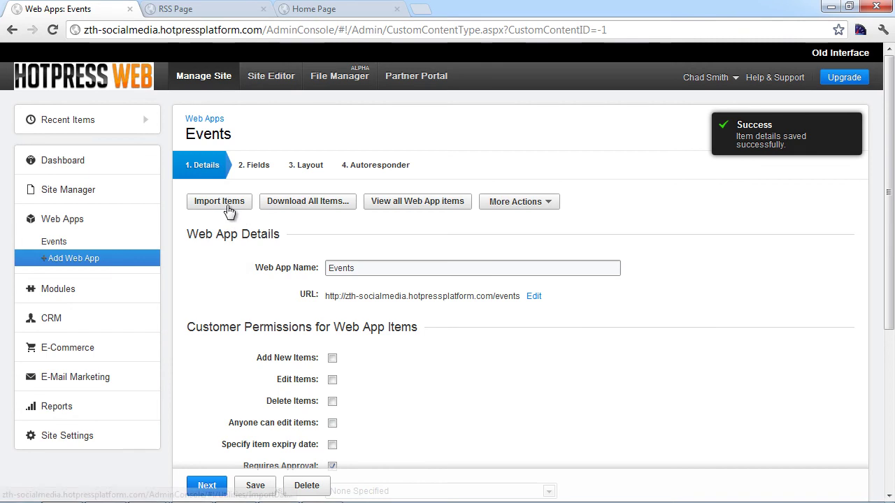
# - Assign the Events RSS channel as a default channel for the Events web app
pyautogui.click(549, 204)
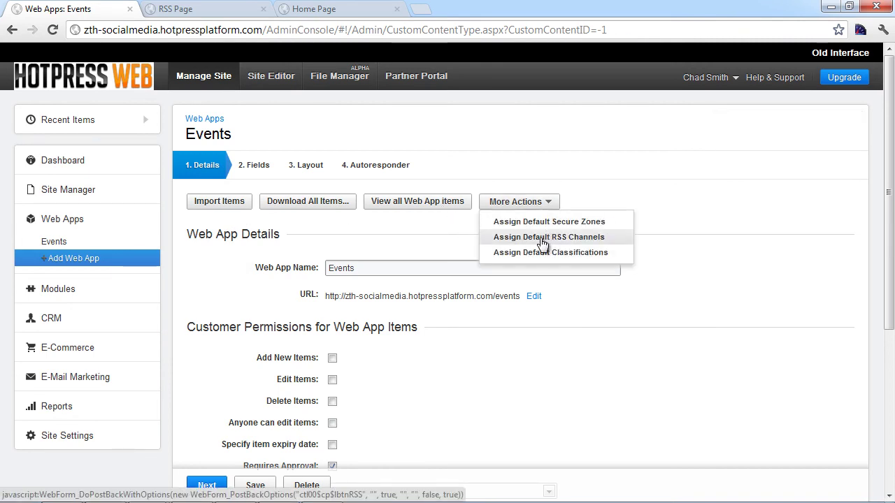
pyautogui.click(541, 243)
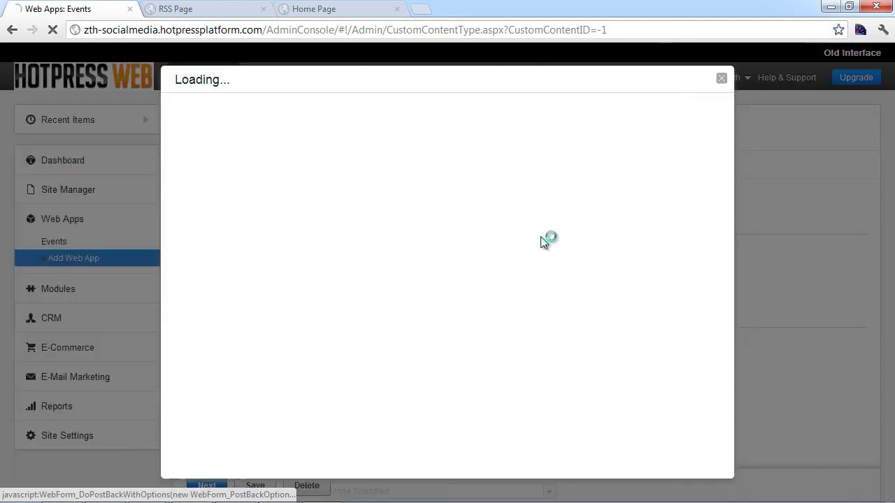
pyautogui.click(193, 177)
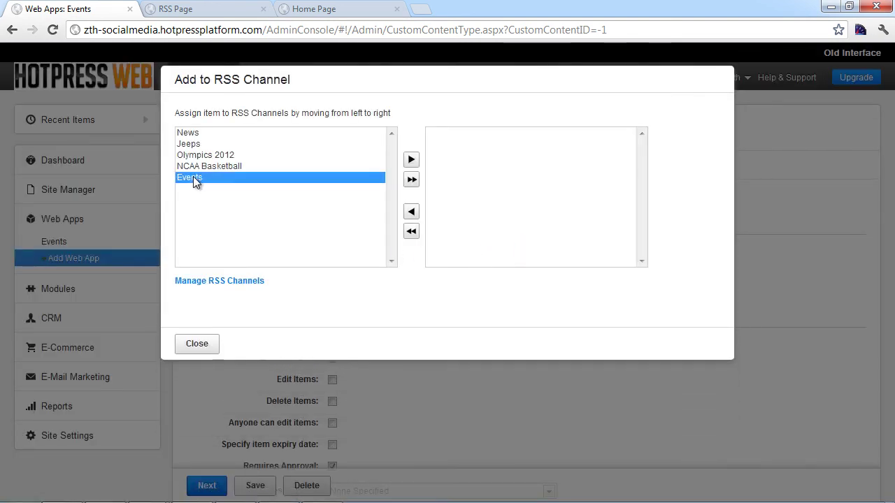
pyautogui.click(411, 162)
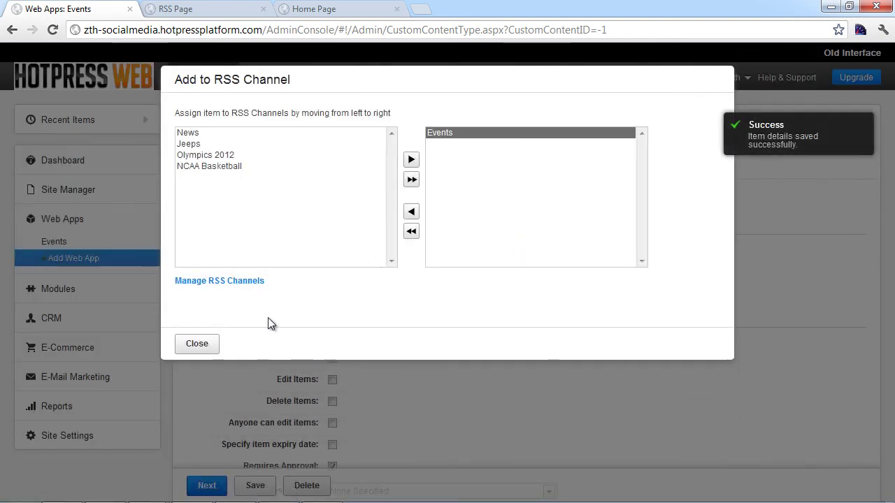
pyautogui.click(198, 344)
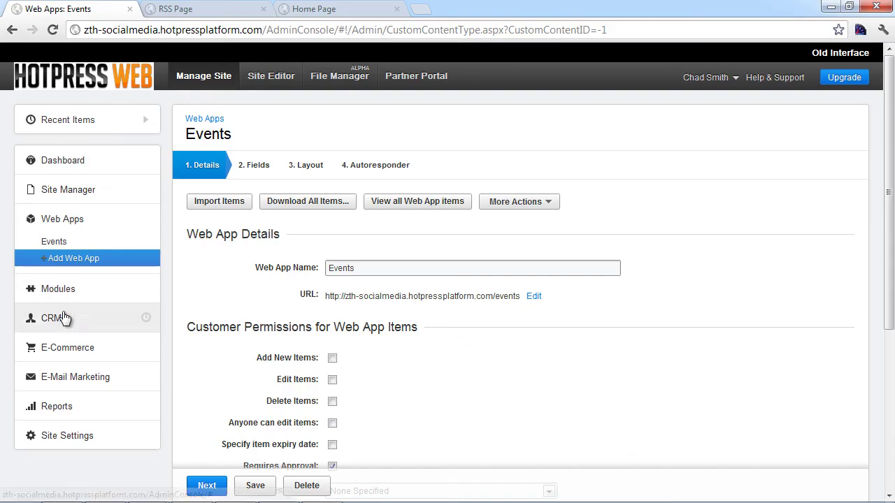
# - Open the Events RSS channel from the site settings and add the Home Page web page to its channel items
pyautogui.click(56, 434)
pyautogui.scroll(-3, 84, 434)
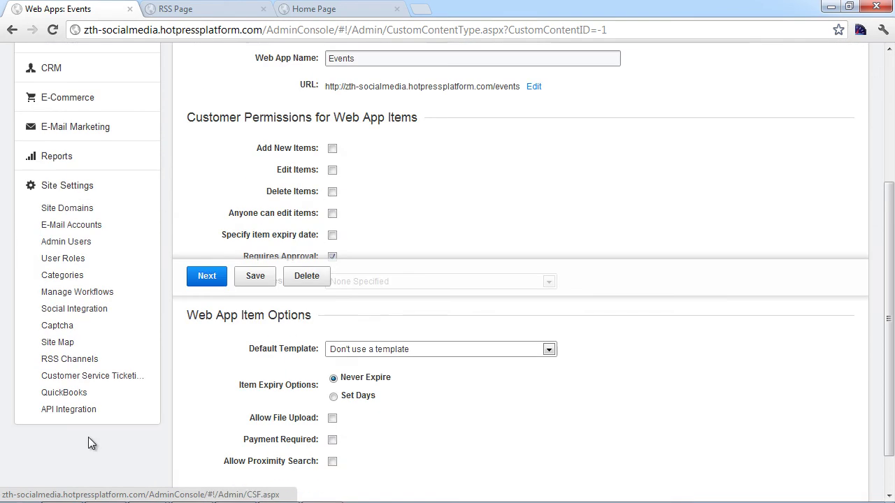
pyautogui.click(79, 361)
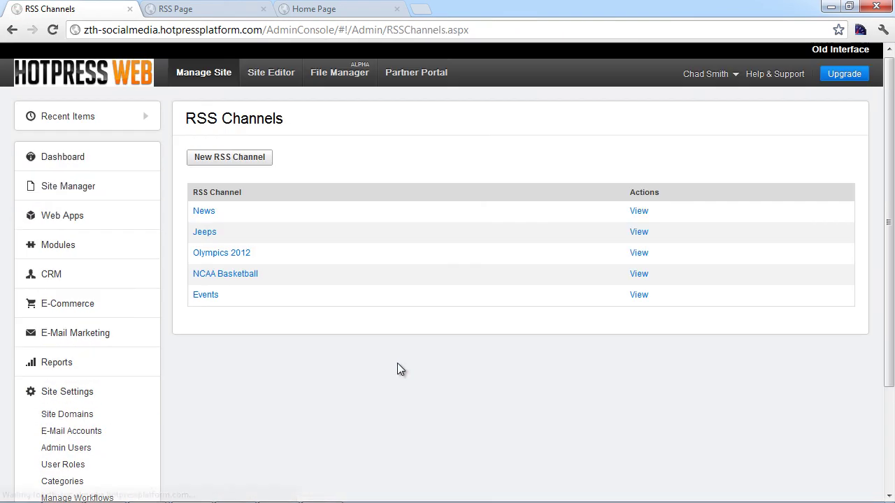
pyautogui.click(636, 300)
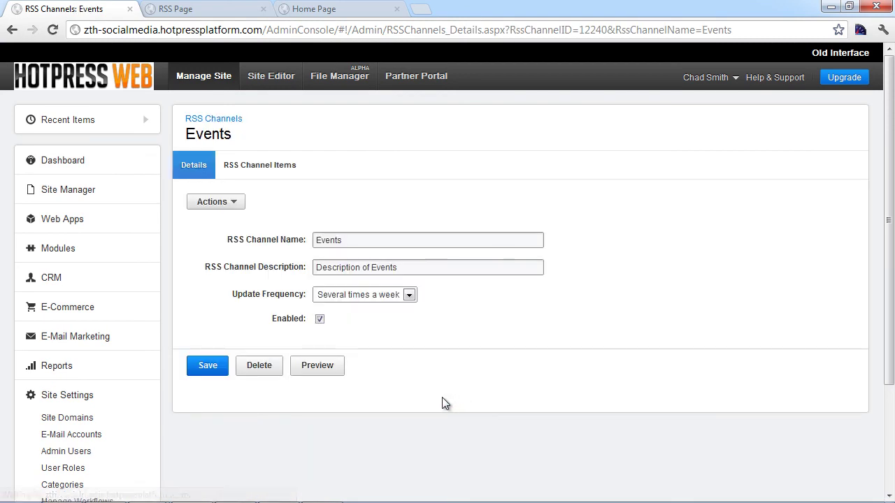
pyautogui.click(283, 167)
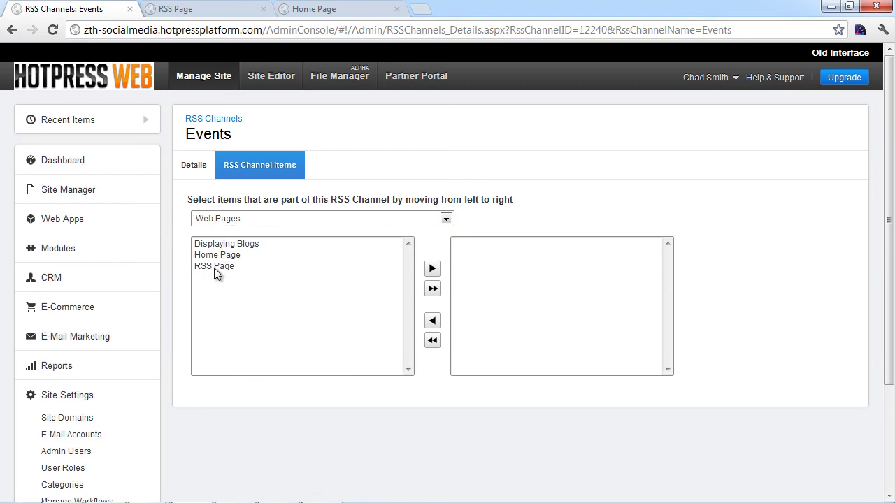
pyautogui.click(234, 257)
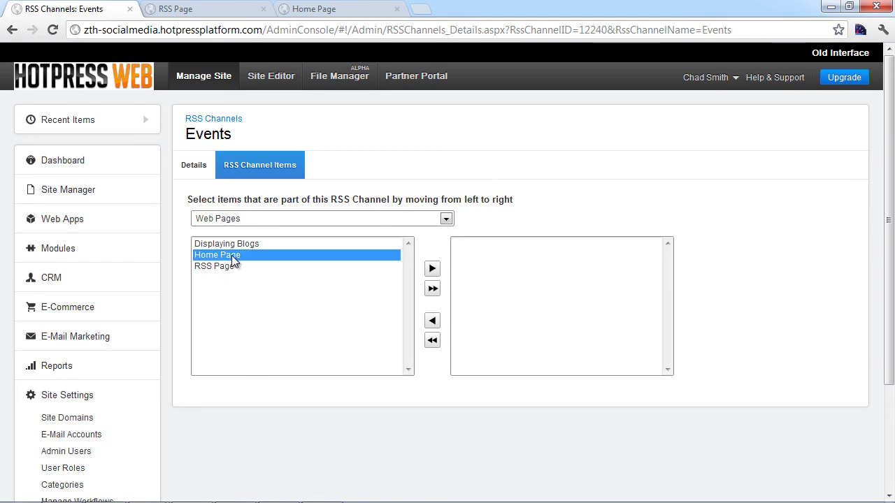
pyautogui.click(432, 270)
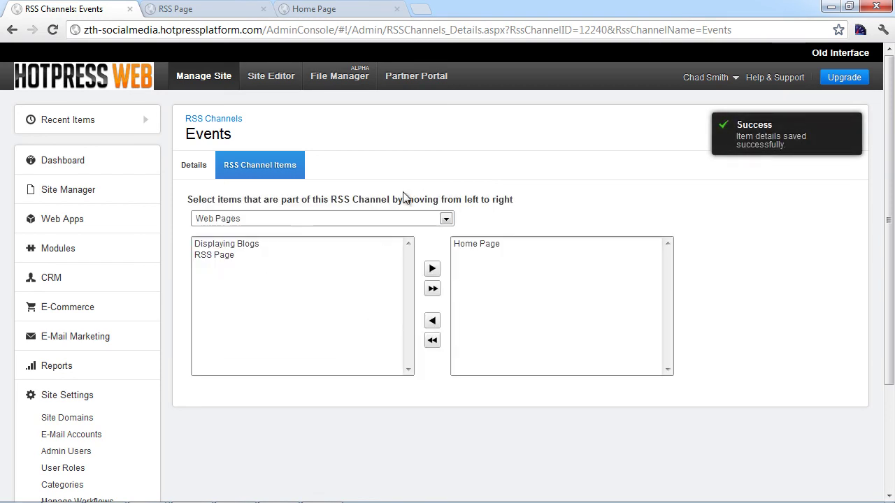
# - Add the blog post "Jeeps/My 97 tj" to the Events RSS channel's items
pyautogui.click(446, 219)
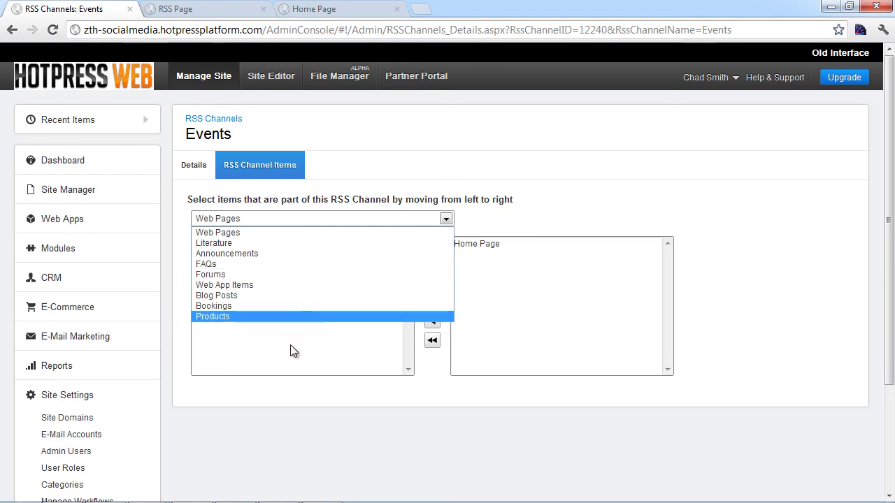
pyautogui.click(244, 296)
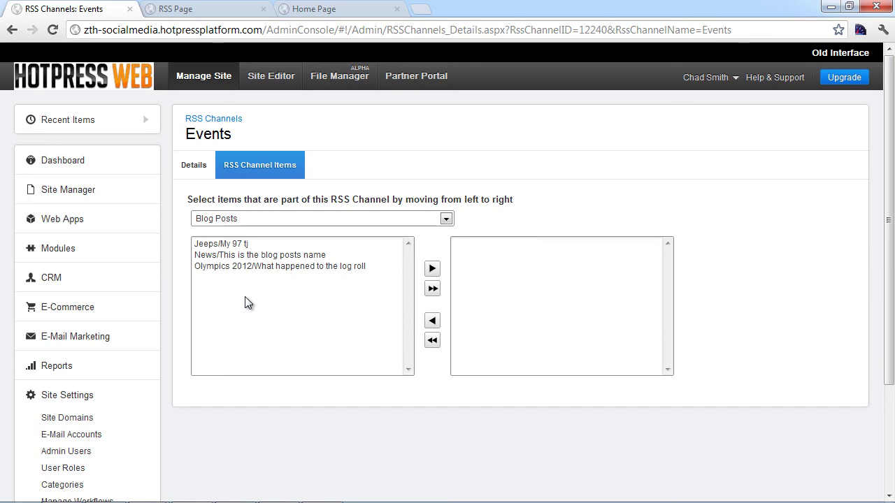
pyautogui.click(223, 245)
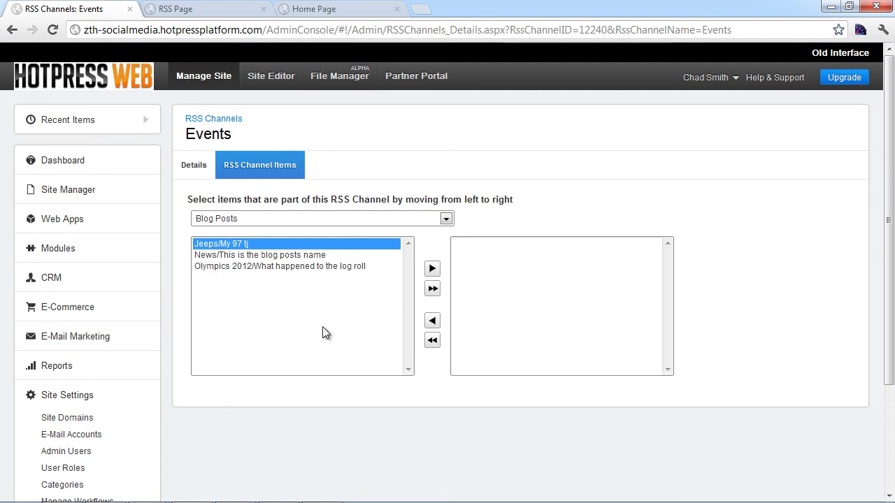
pyautogui.click(432, 270)
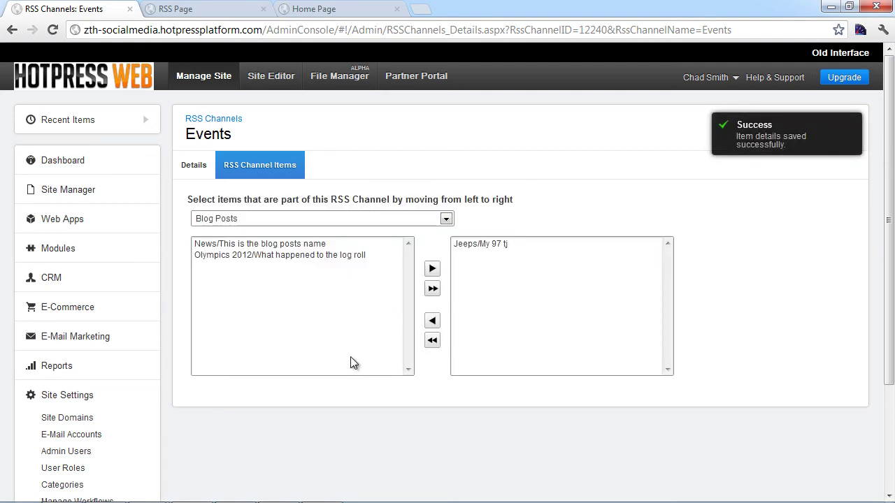